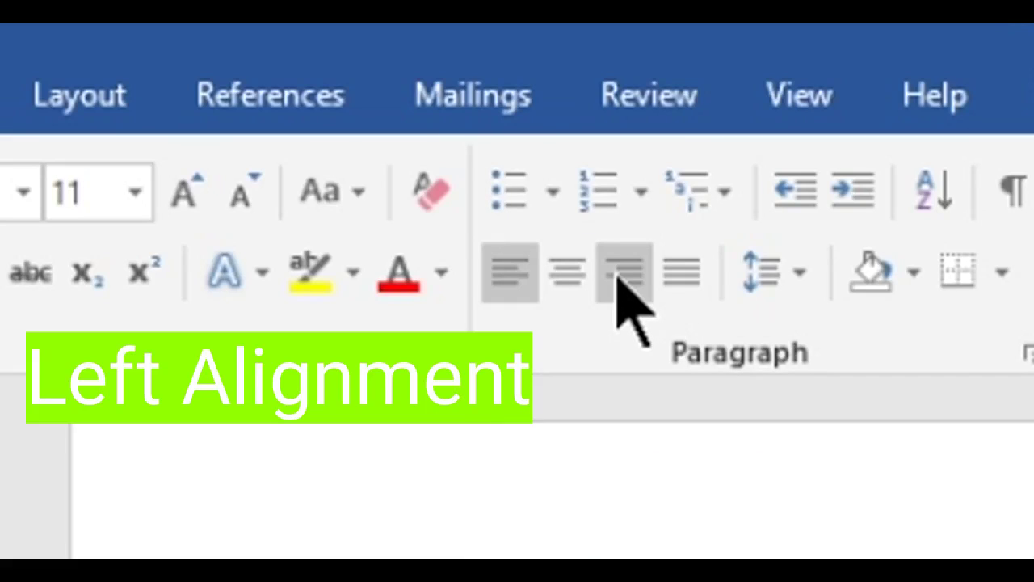
left_click(570, 262)
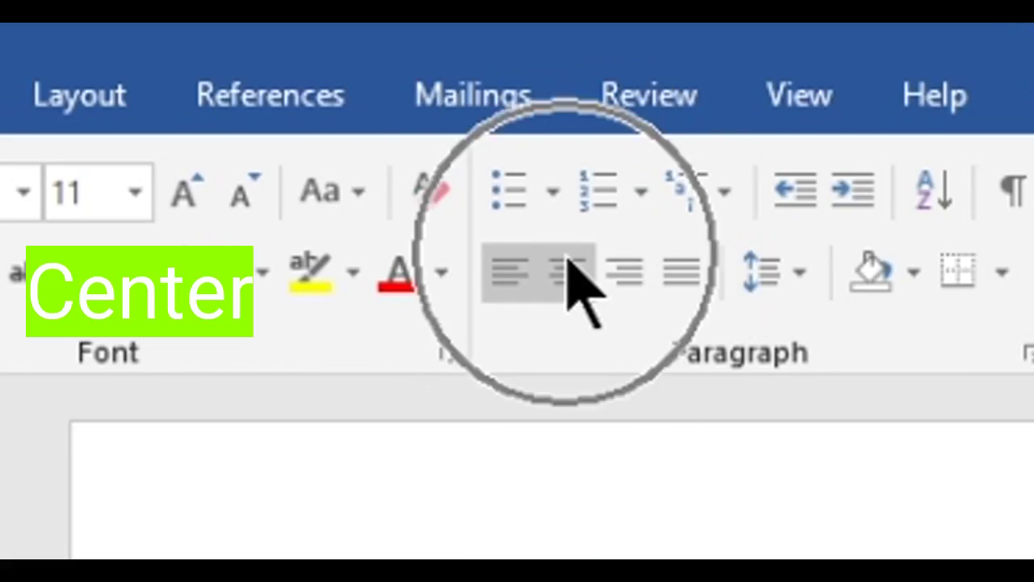
left_click(685, 279)
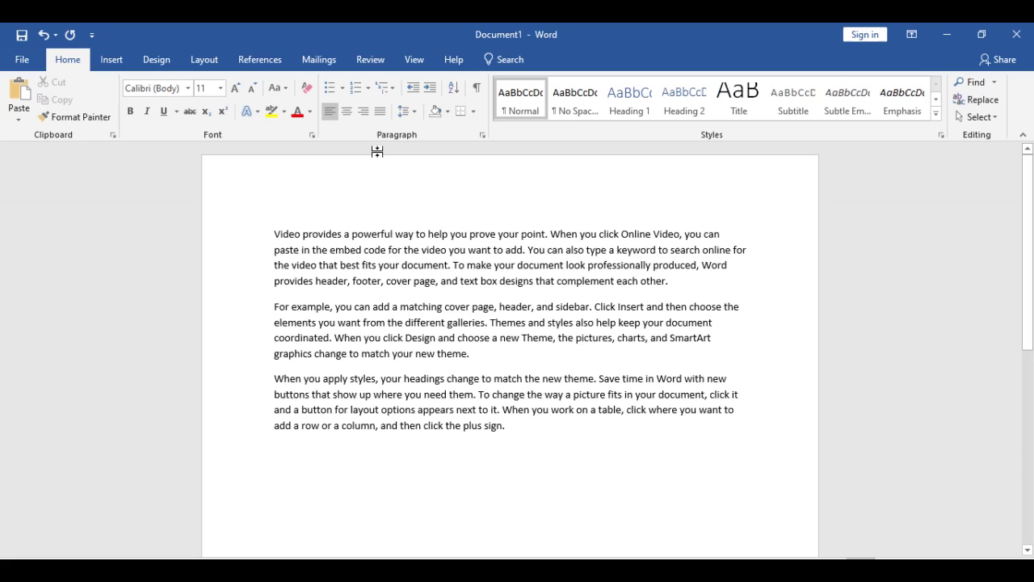
Right-align all three paragraphs of the document
left_click(384, 233)
left_click_drag(275, 231, 518, 425)
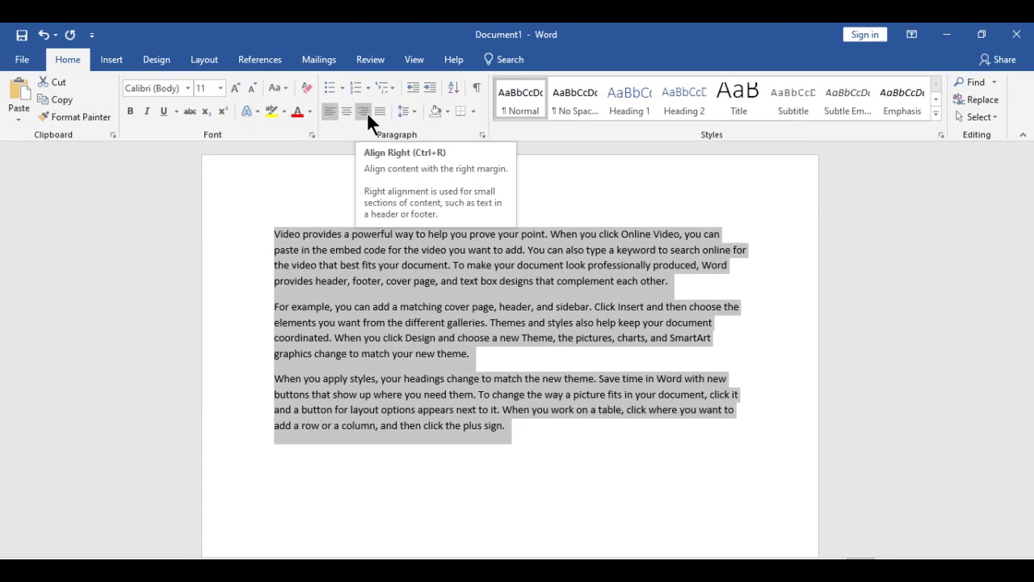
left_click(365, 112)
left_click(760, 250)
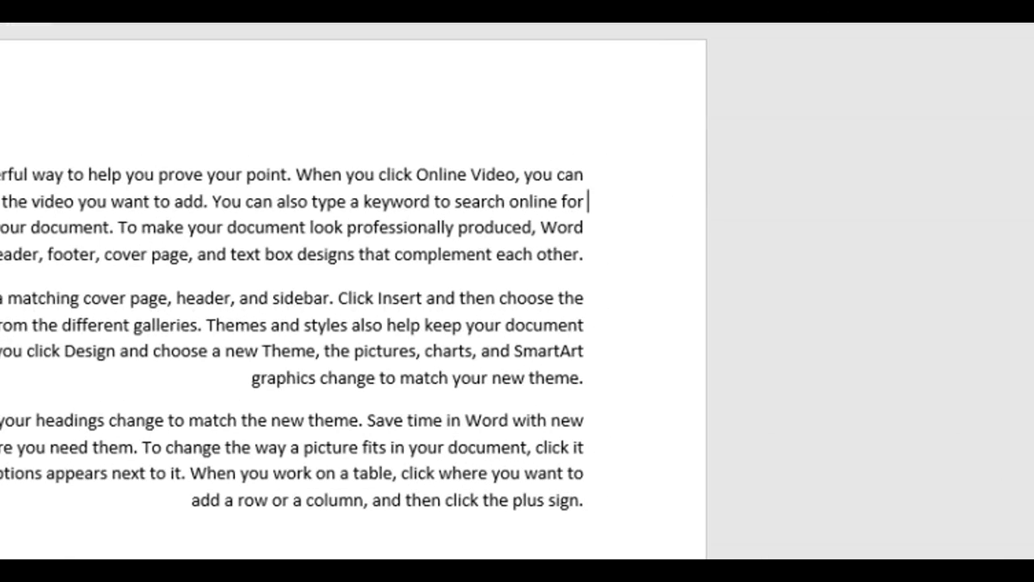
left_click_drag(0, 174, 616, 547)
left_click(611, 552)
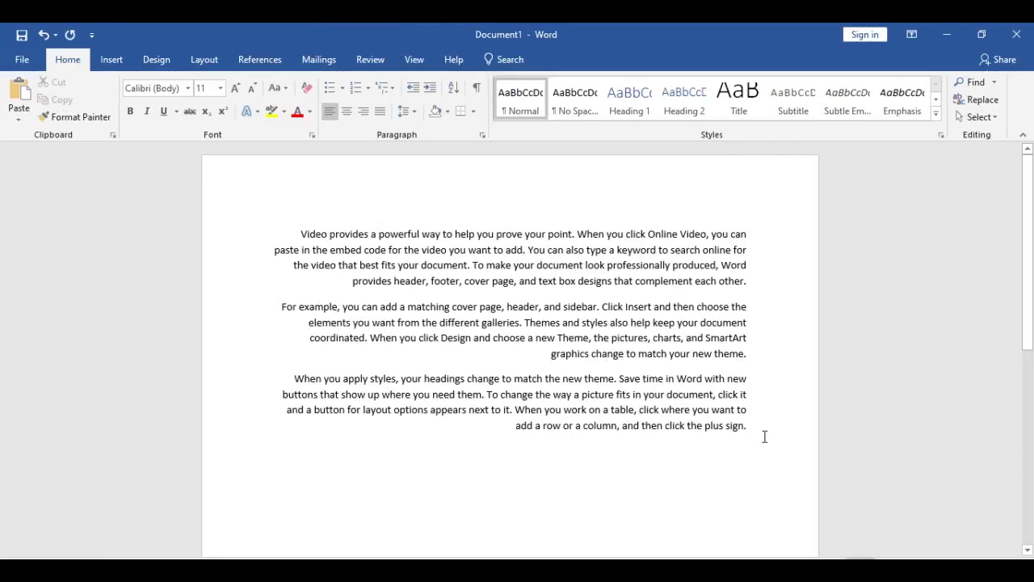
Center-align all three paragraphs of the document
left_click_drag(695, 472, 41, 144)
left_click_drag(271, 188, 271, 189)
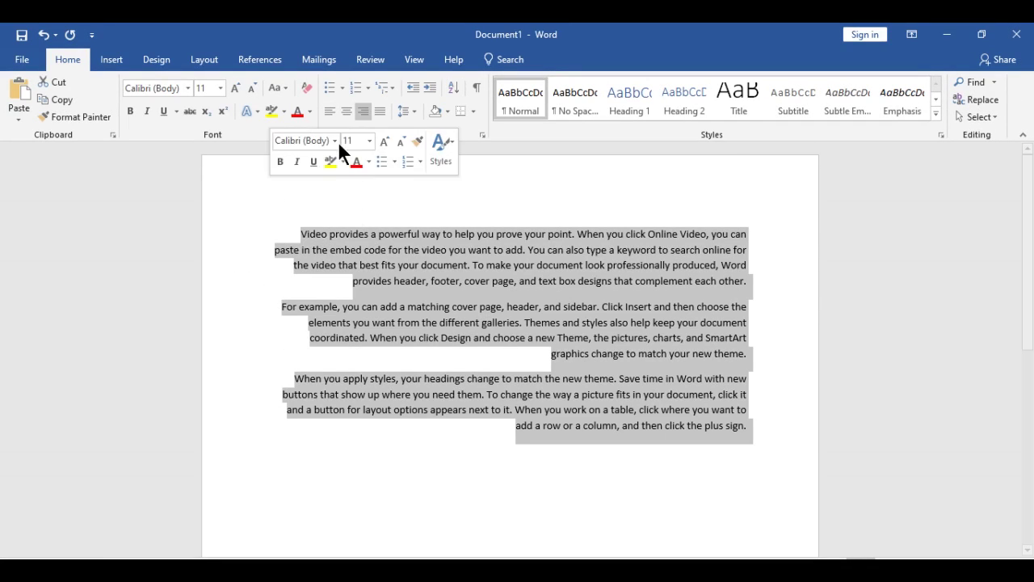
key("ctrl+e")
Trim the end of the third paragraph so its last sentence stops at "click the p"
left_click(561, 492)
type("jfkd")
key("BackSpace")
key("BackSpace")
key("BackSpace")
key("BackSpace")
key("BackSpace")
key("BackSpace")
key("BackSpace")
key("BackSpace")
key("BackSpace")
key("BackSpace")
key("BackSpace")
key("BackSpace")
key("BackSpace")
key("BackSpace")
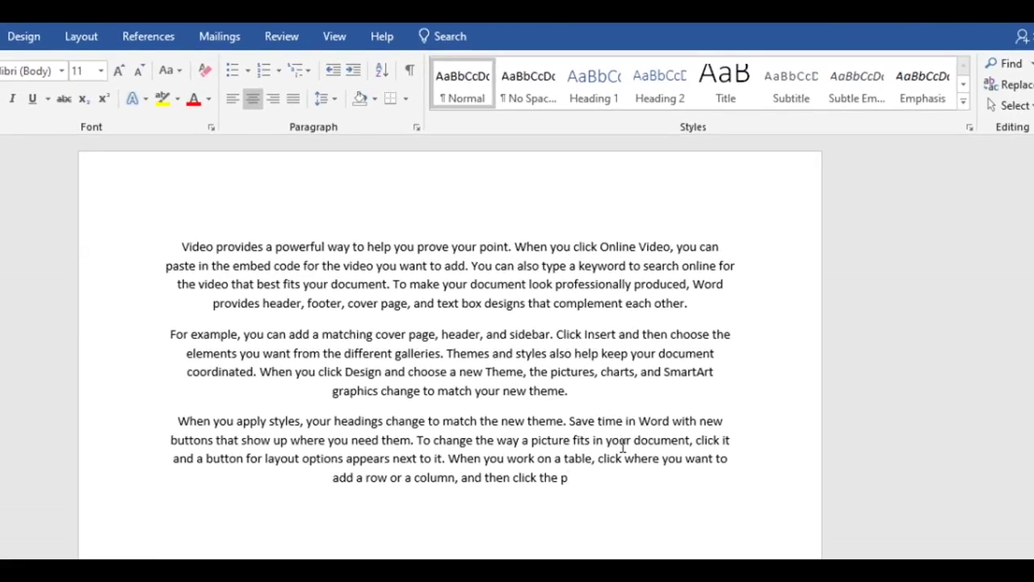
Add a new centered line reading "Jfjfkfjkfjkfj" below the third paragraph
key("Return")
type("jfjfkfjkfjkfj")
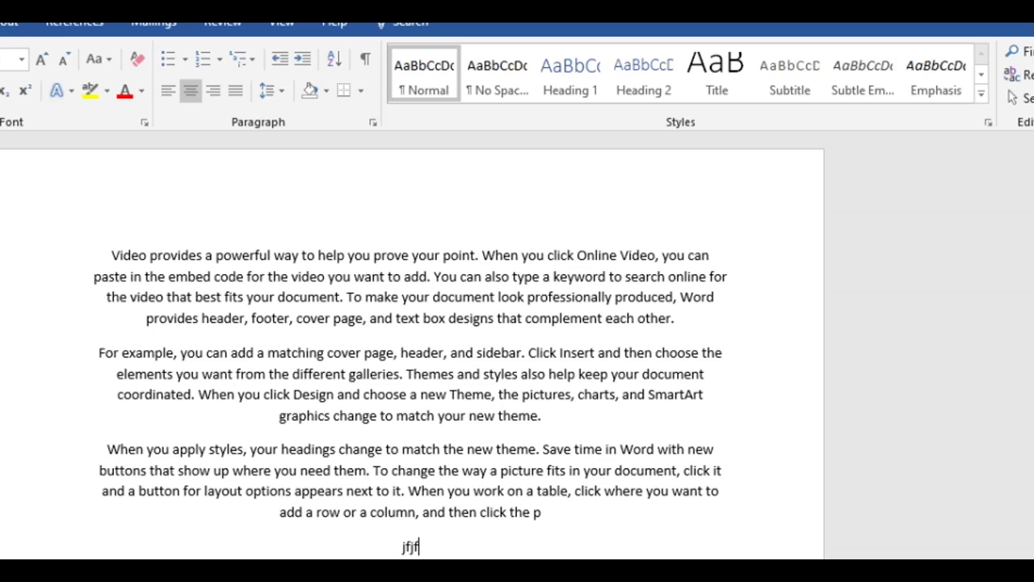
key("Return")
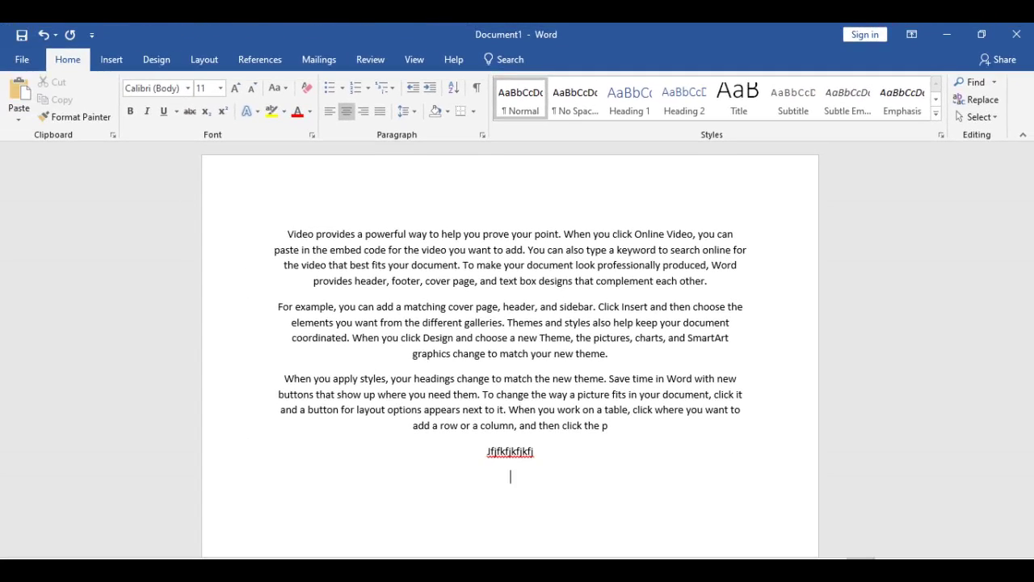
Add a left-aligned line "Computer" and a right-aligned line "computer" at the end of the document
type("computer")
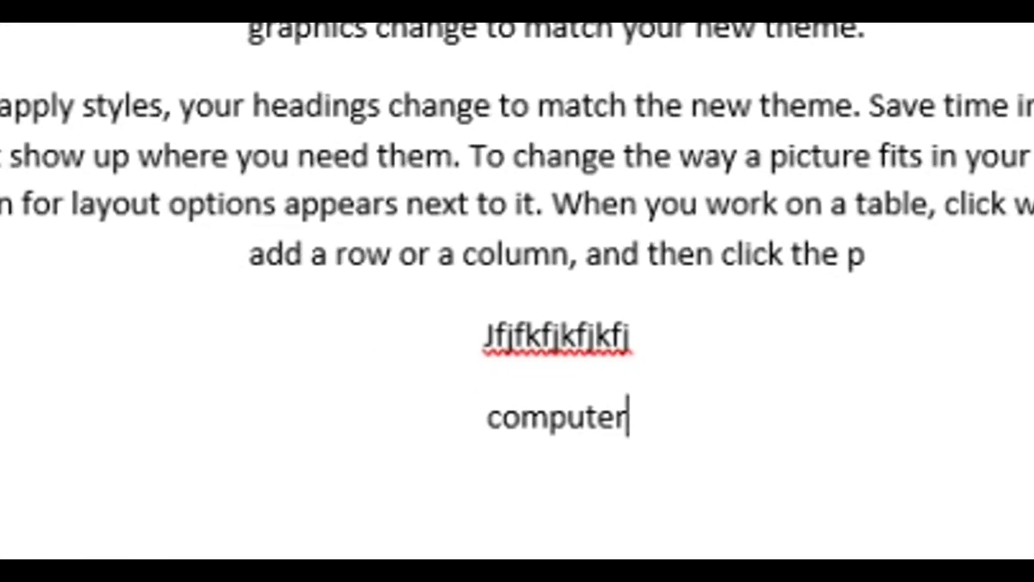
key("ctrl+BackSpace")
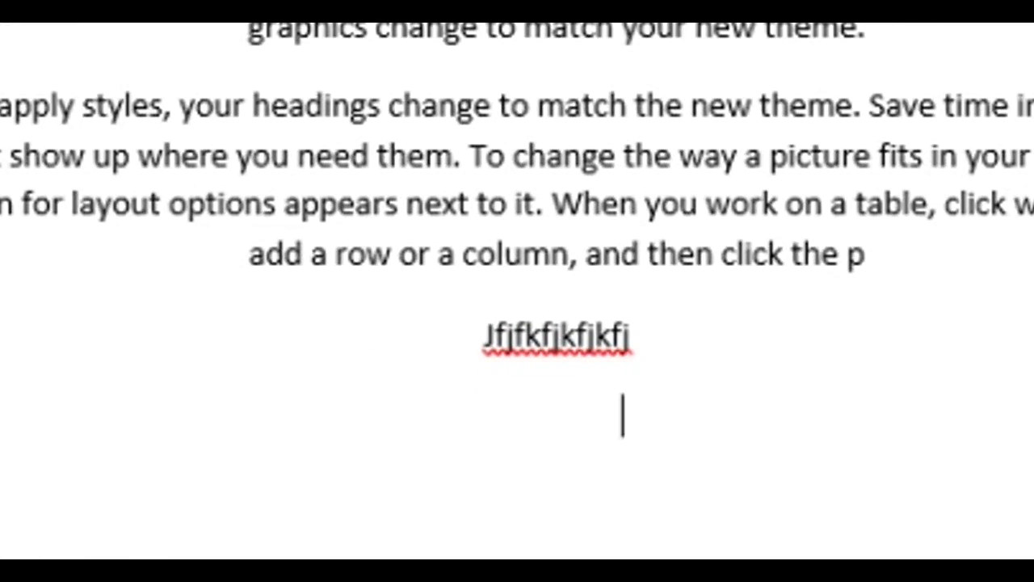
key("Return")
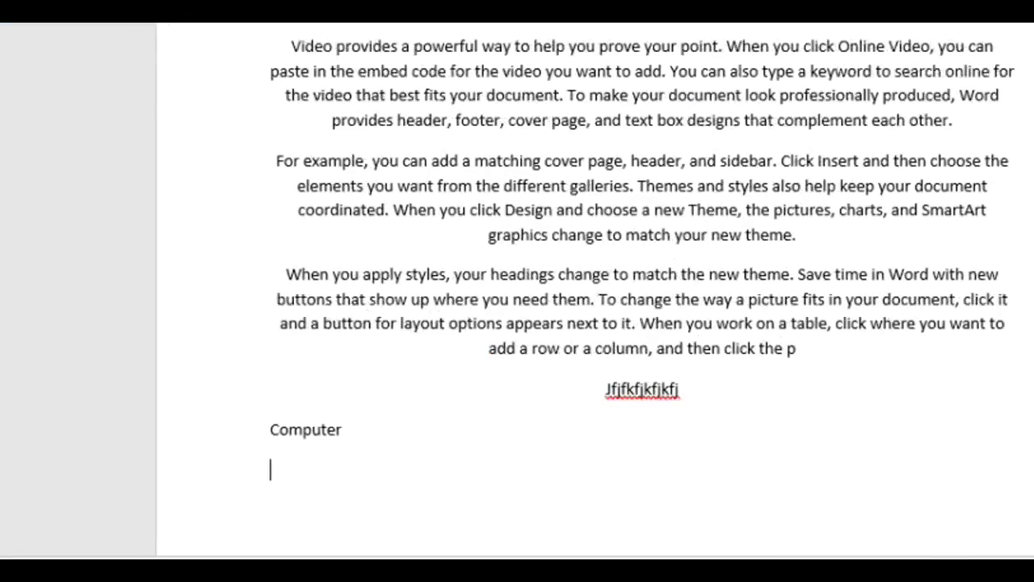
type("compute")
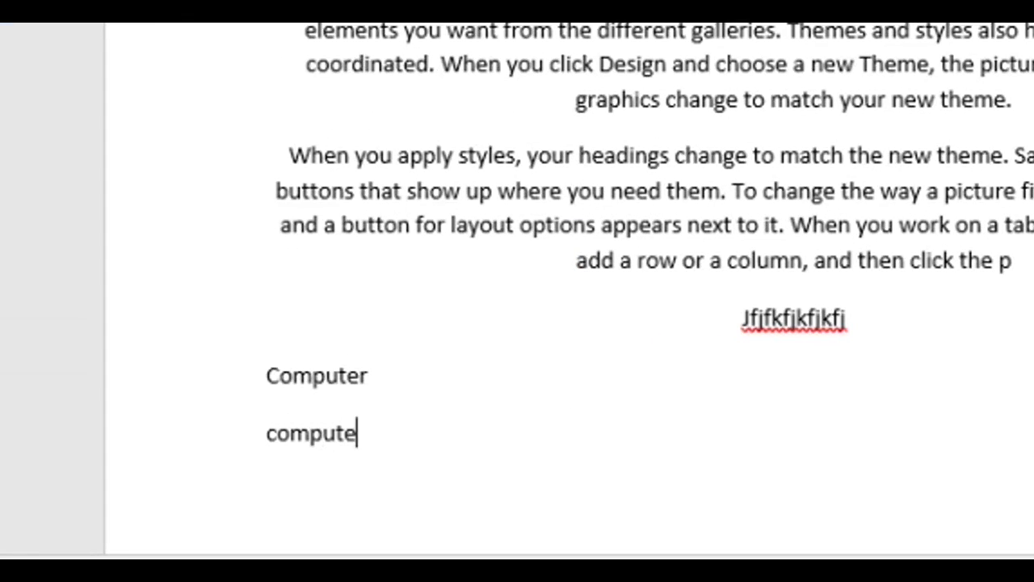
type("r")
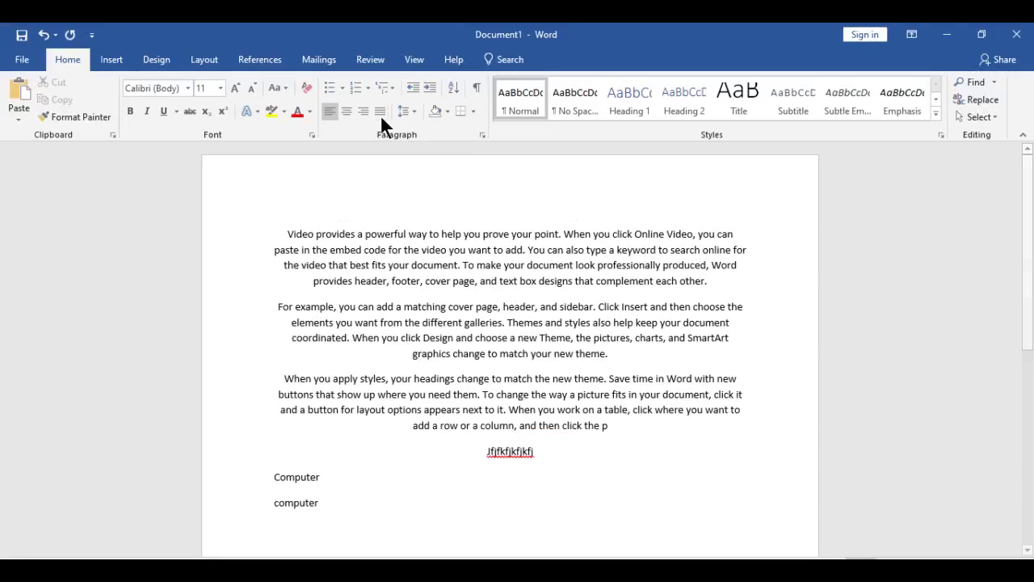
left_click(368, 110)
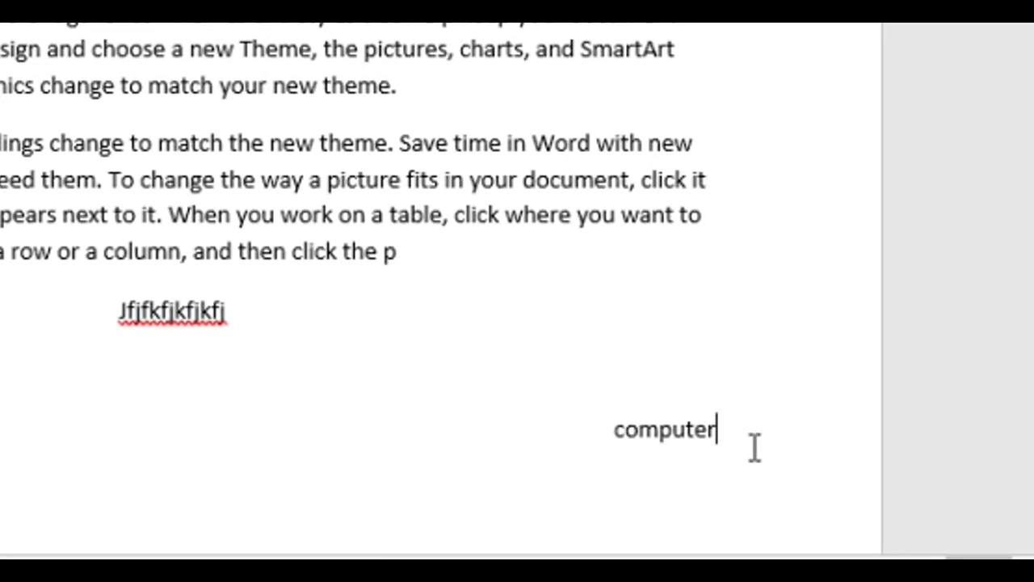
Delete the two "computer" lines at the end of the document
key("shift+Up")
key("shift+Up")
key("shift+Up")
key("shift+Up")
key("shift+Down")
key("shift+Down")
key("shift+Down")
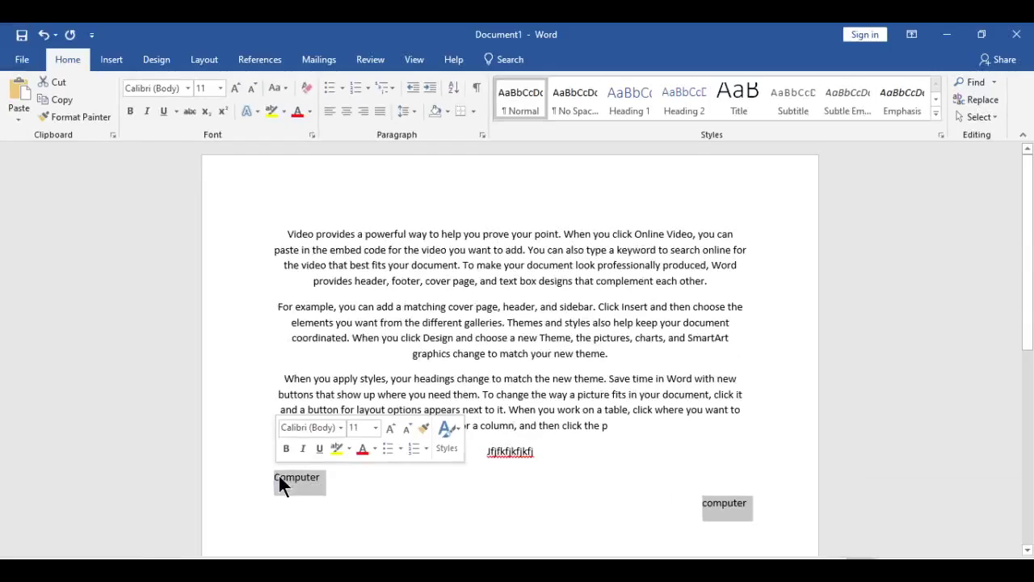
key("Delete")
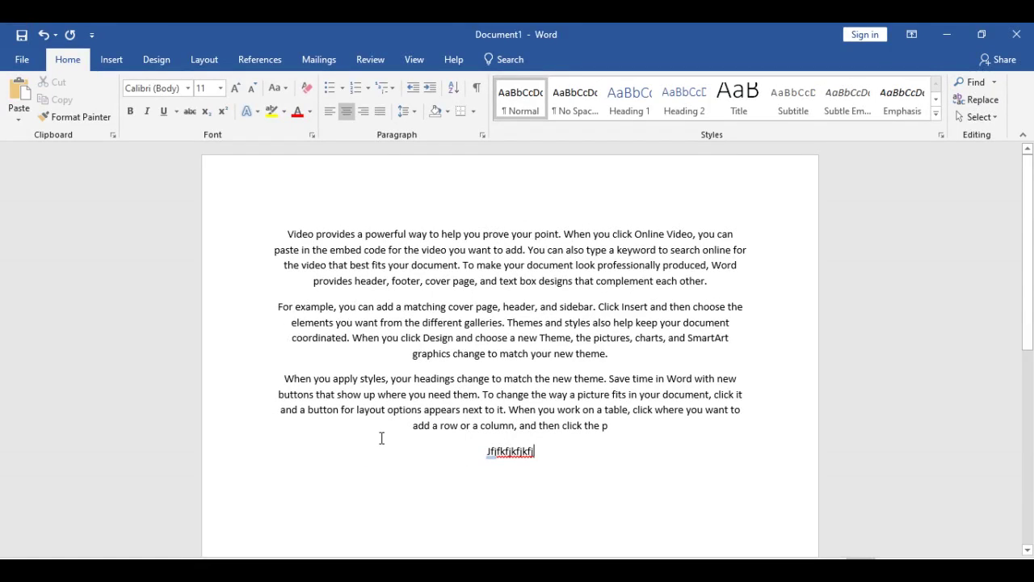
Justify all the text in the document
key("ctrl+a")
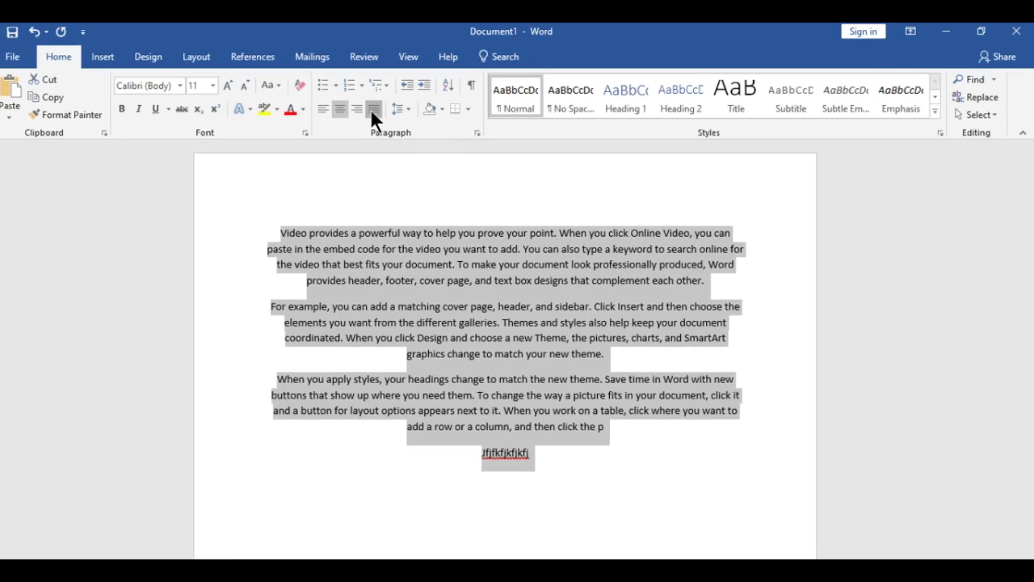
left_click(372, 110)
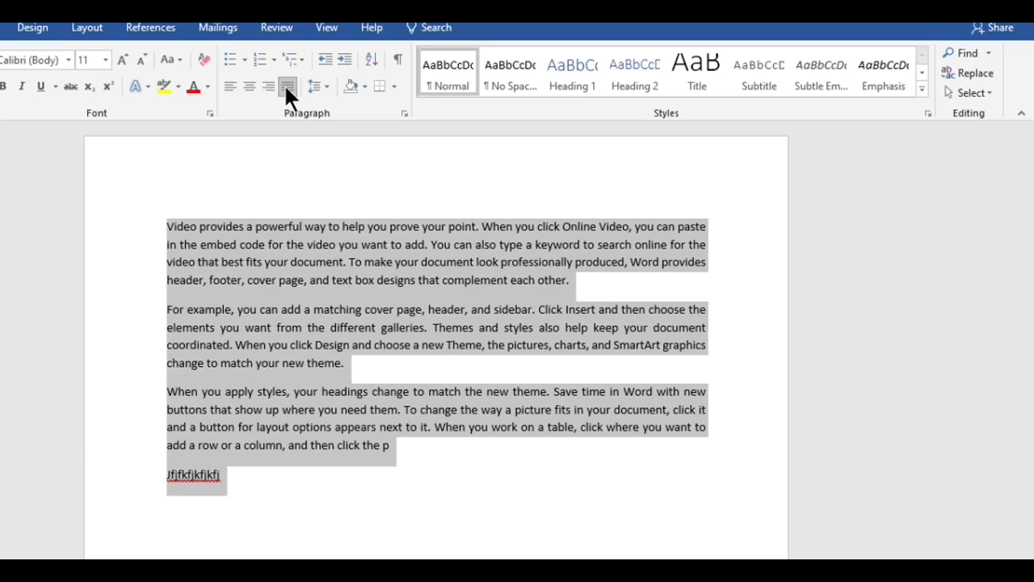
Insert three blank lines above the first paragraph and enter a centered "Heading" on the second one, followed by a new line
left_click(157, 210)
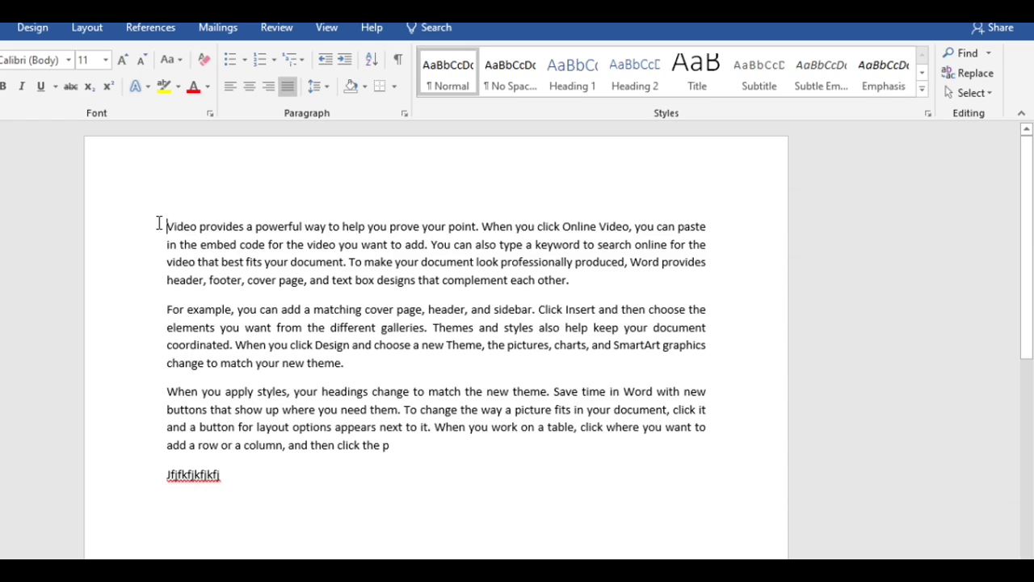
key("Return")
key("Return")
key("Return")
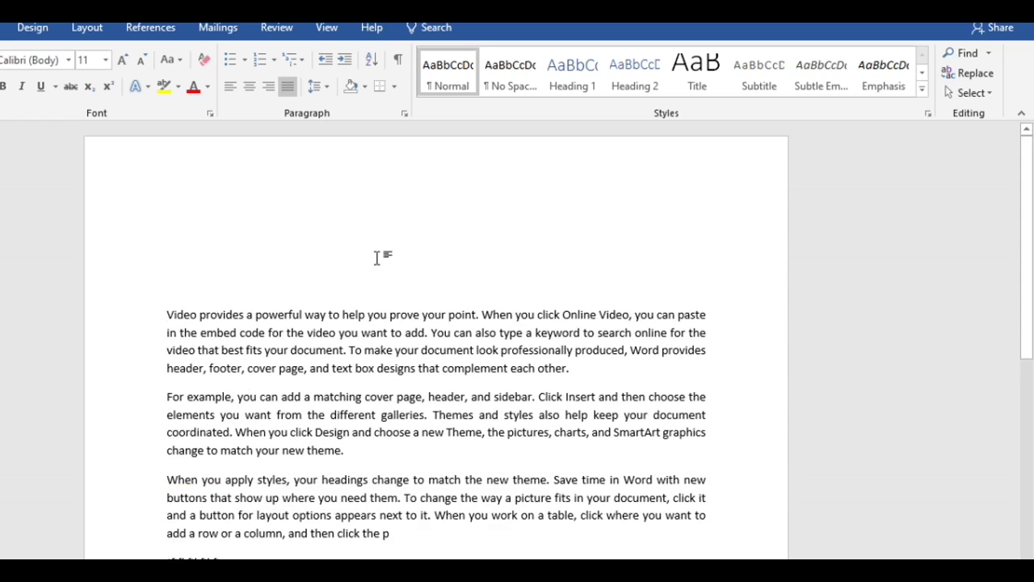
left_click(253, 82)
type("Heading")
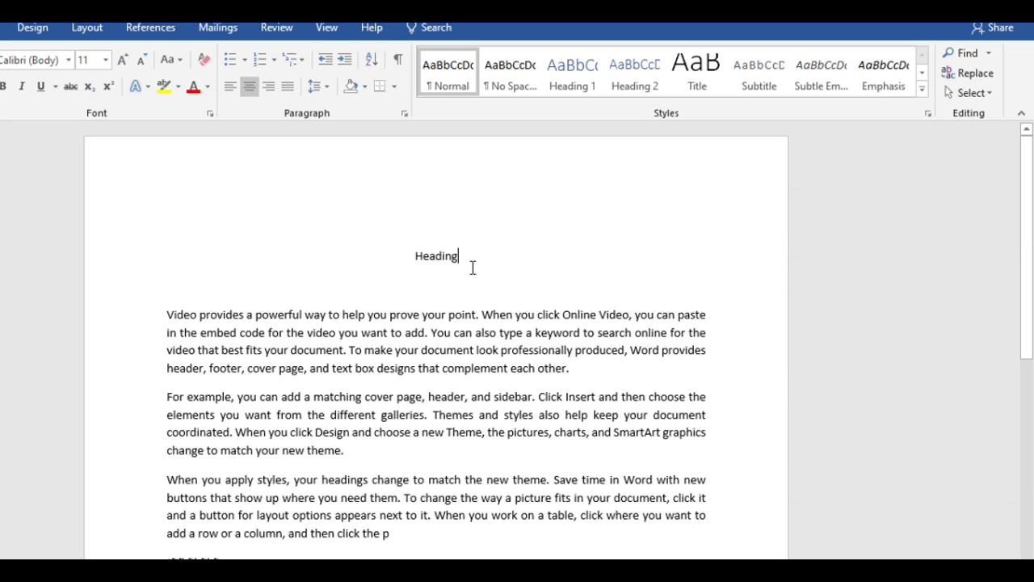
key("Return")
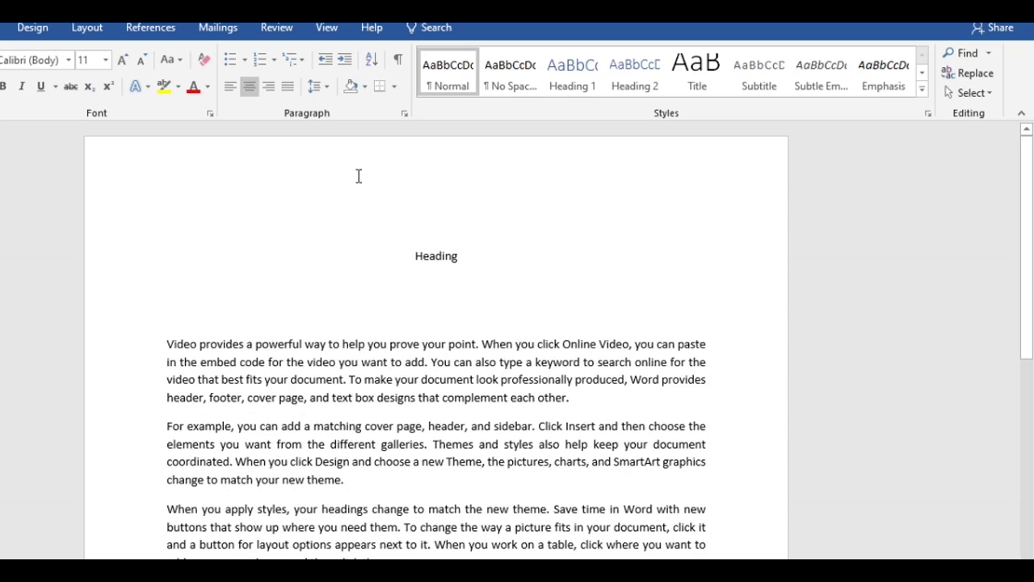
Enter a right-aligned line "Contact no:" below the heading, followed by a new line
left_click(273, 84)
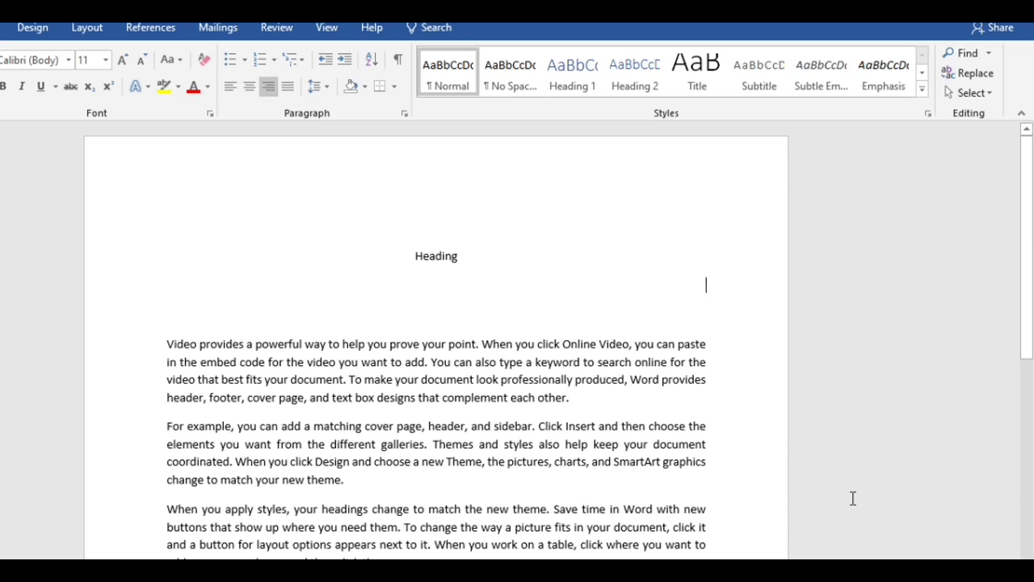
type("Contact n")
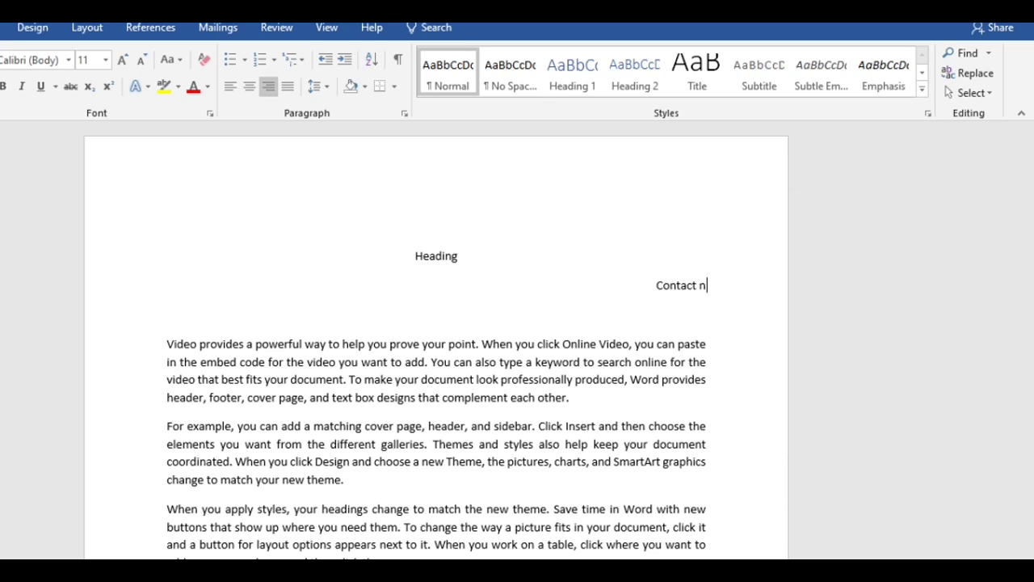
type("o:")
key("Return")
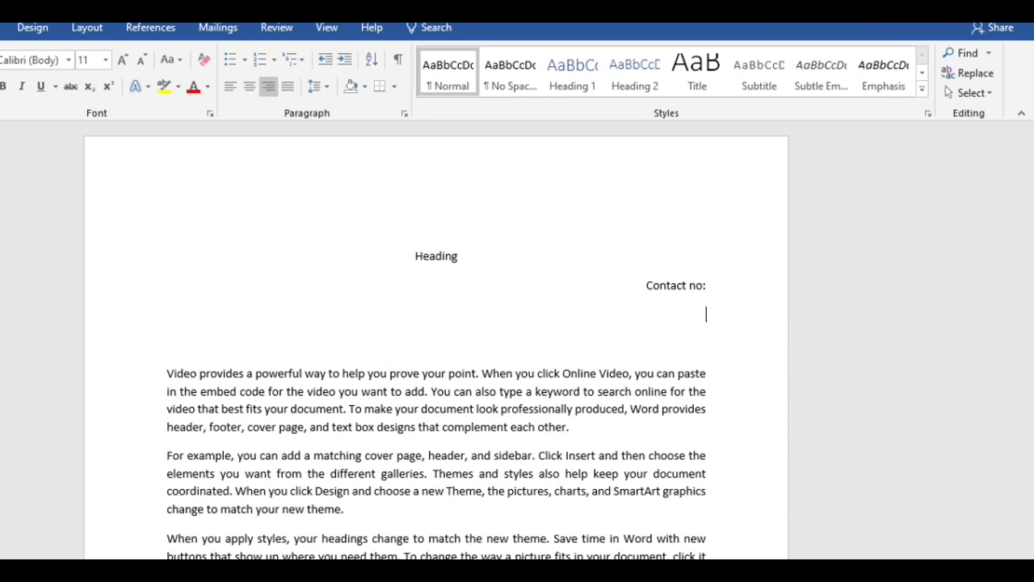